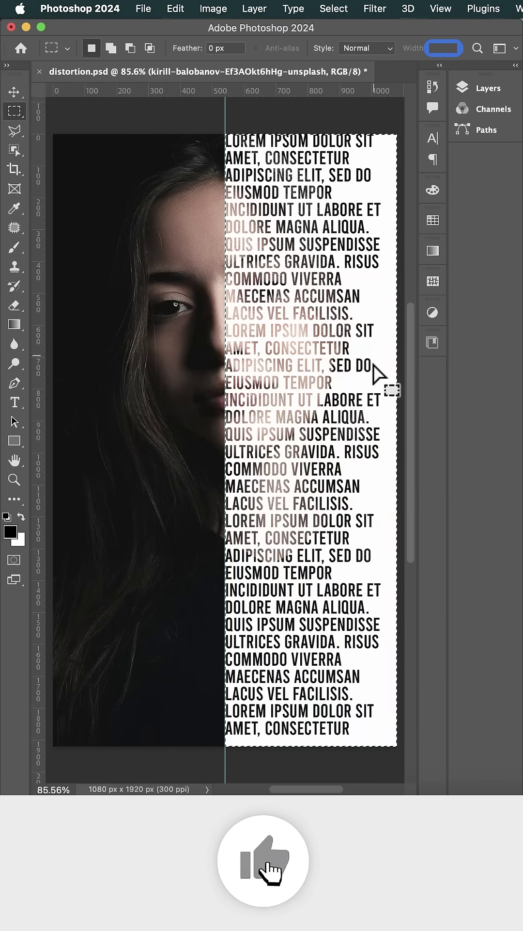
Step: Add a black Solid Color fill layer
click(491, 93)
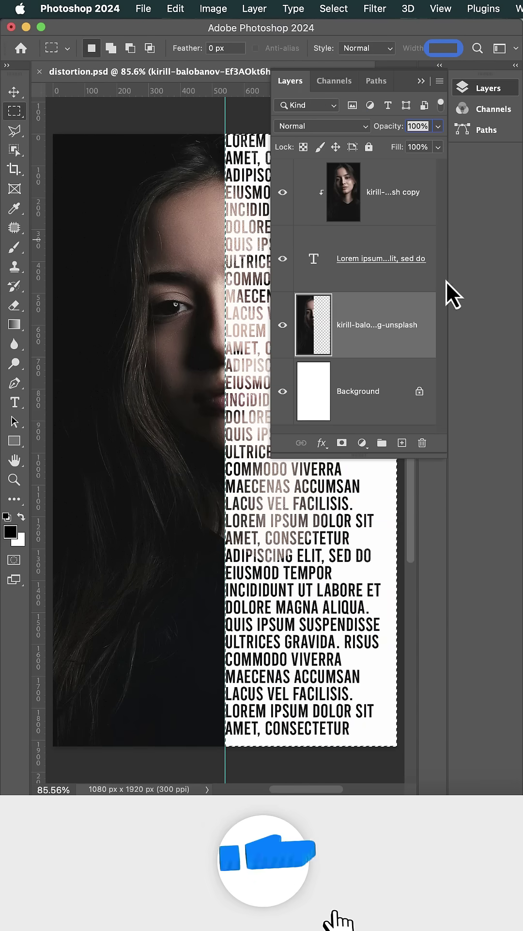
click(362, 442)
click(372, 458)
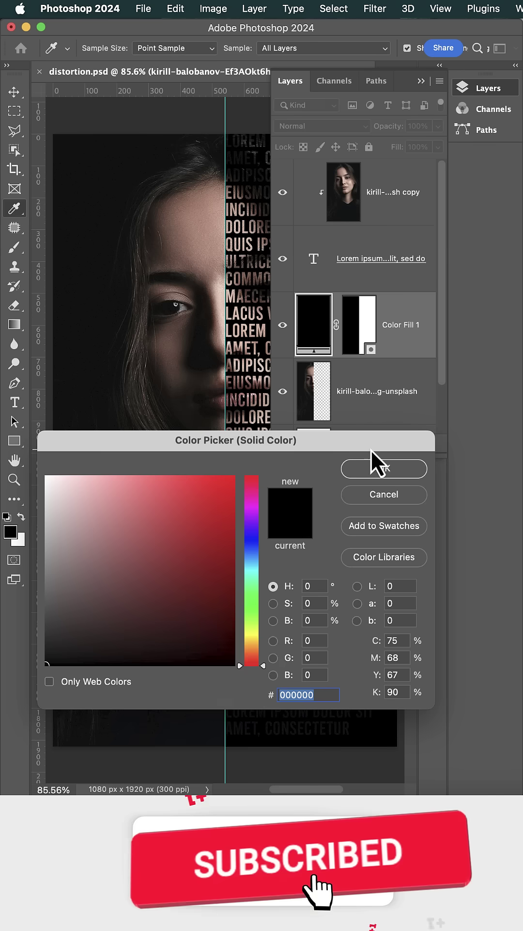
click(396, 469)
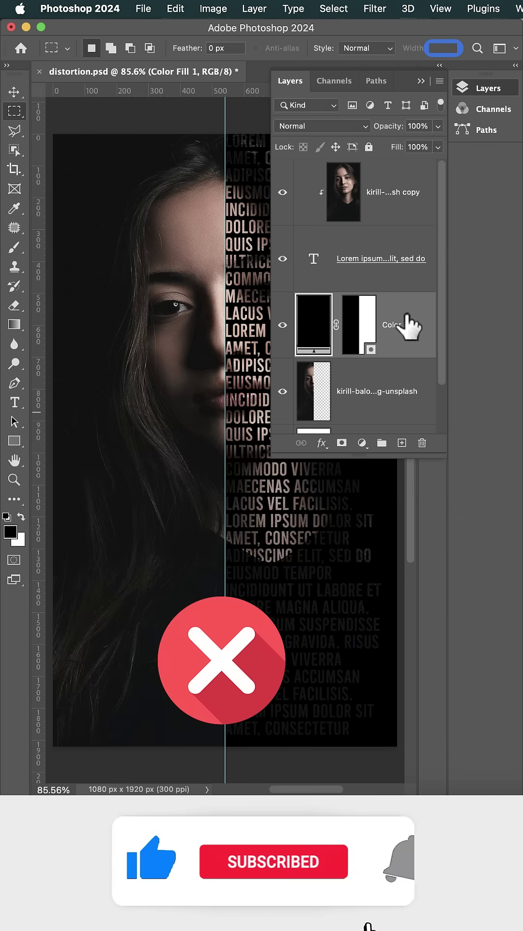
click(421, 83)
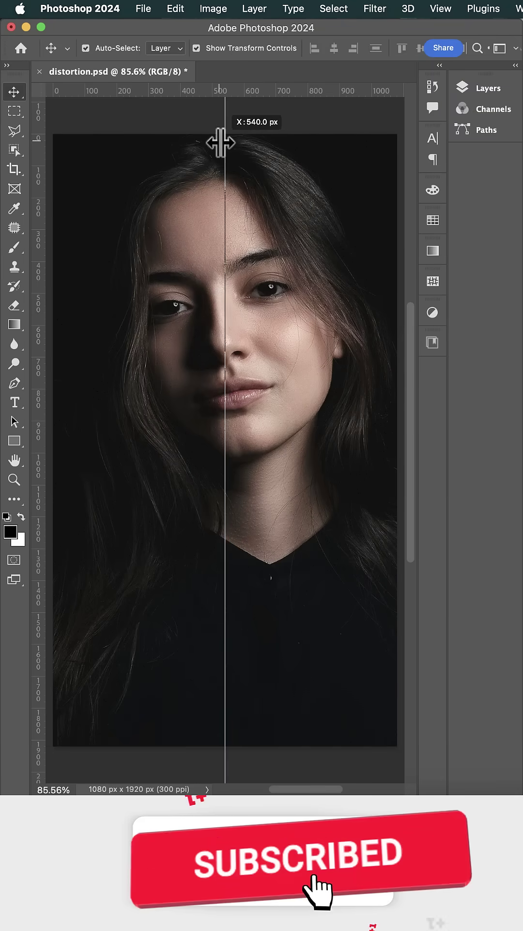
Step: Save a copy of the document as displace.psd
click(154, 10)
click(163, 190)
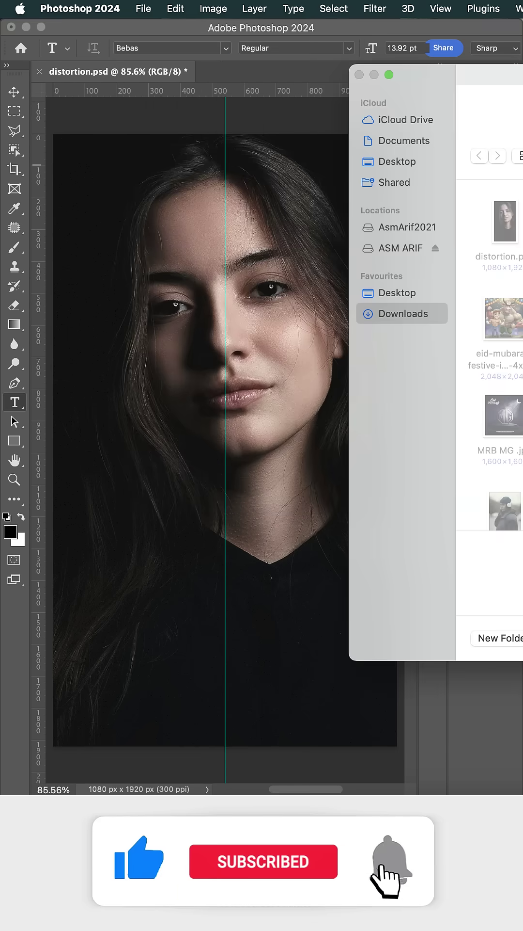
key(Return)
key(Return)
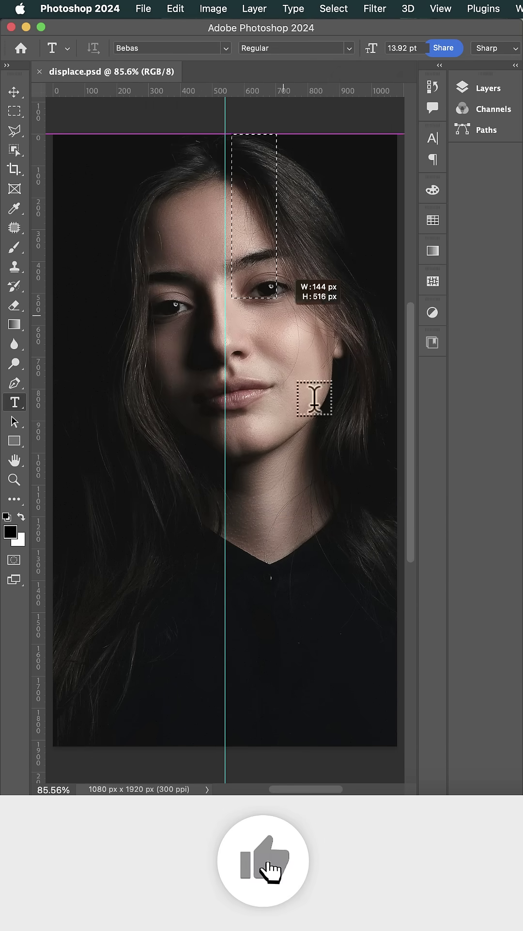
Step: Draw a text box down the right half and paste the lorem ipsum text
drag(314, 399, 328, 746)
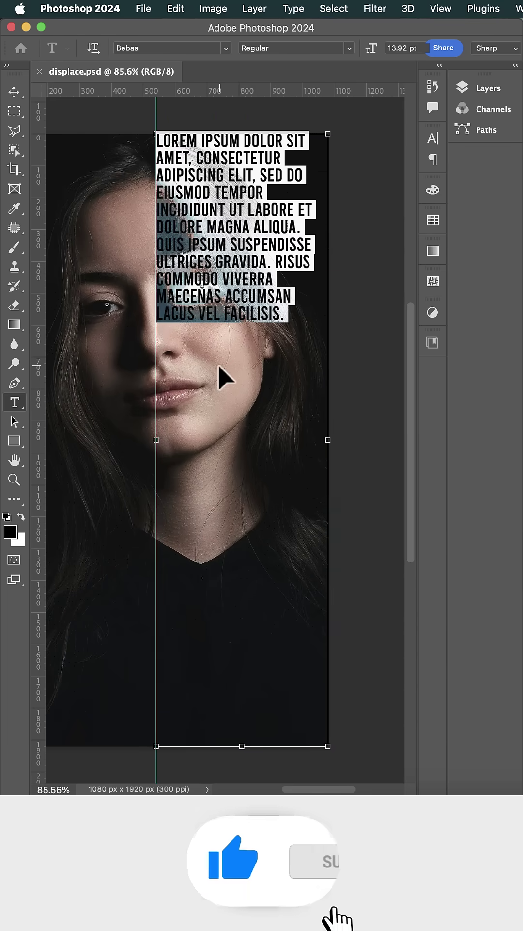
key(super+v)
click(433, 138)
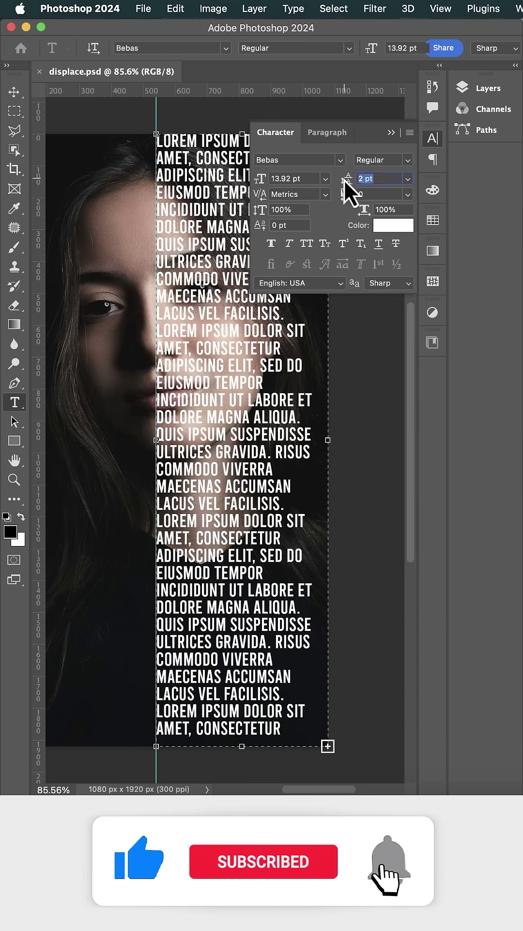
click(431, 140)
key(super+Return)
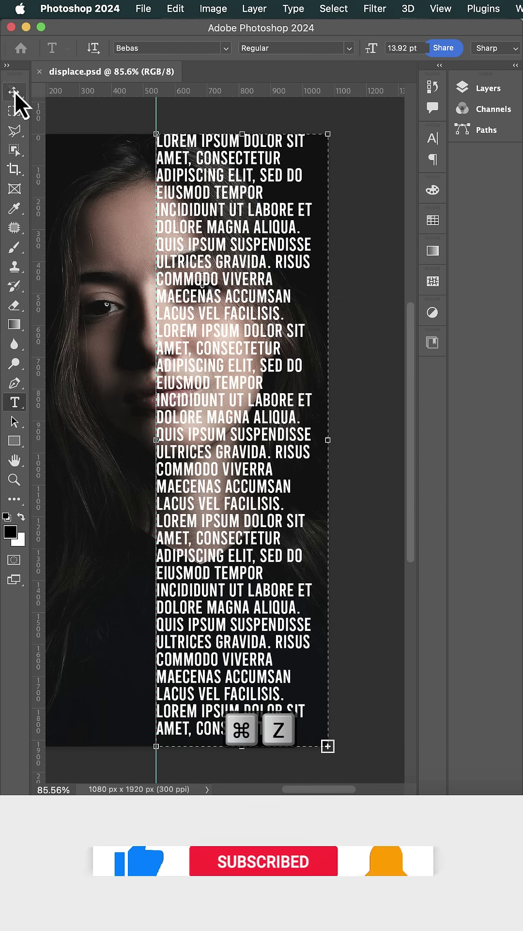
Step: Tighten the text to 11 pt leading with tighter letter spacing
click(491, 92)
click(434, 138)
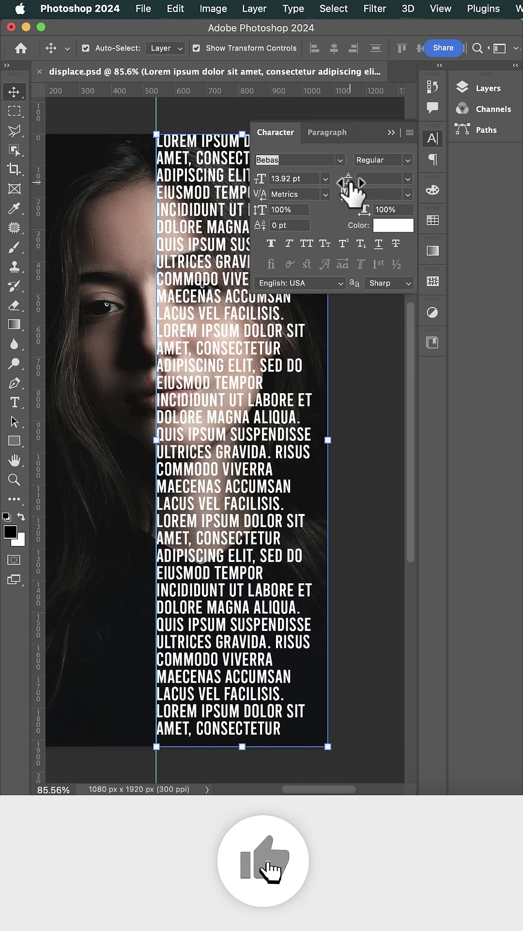
text(9)
key(Return)
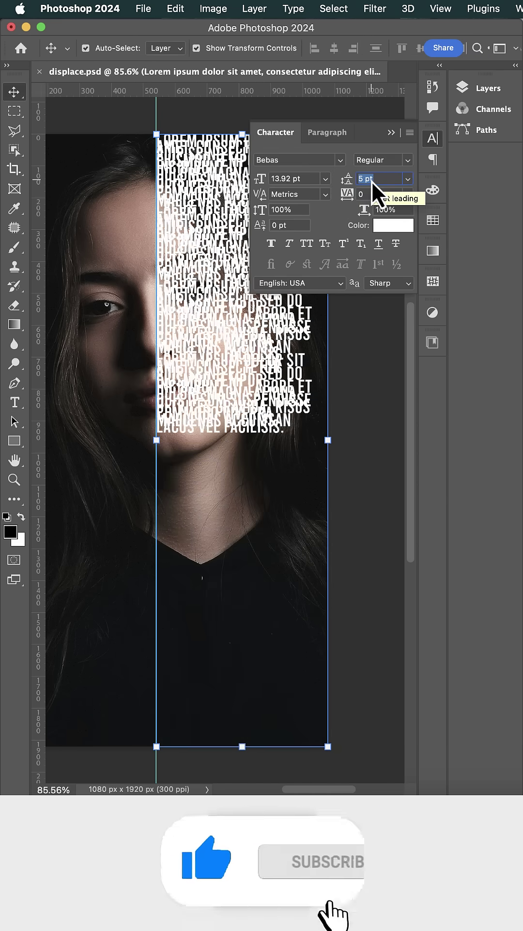
text(11)
key(Return)
click(348, 195)
text(-60)
key(Return)
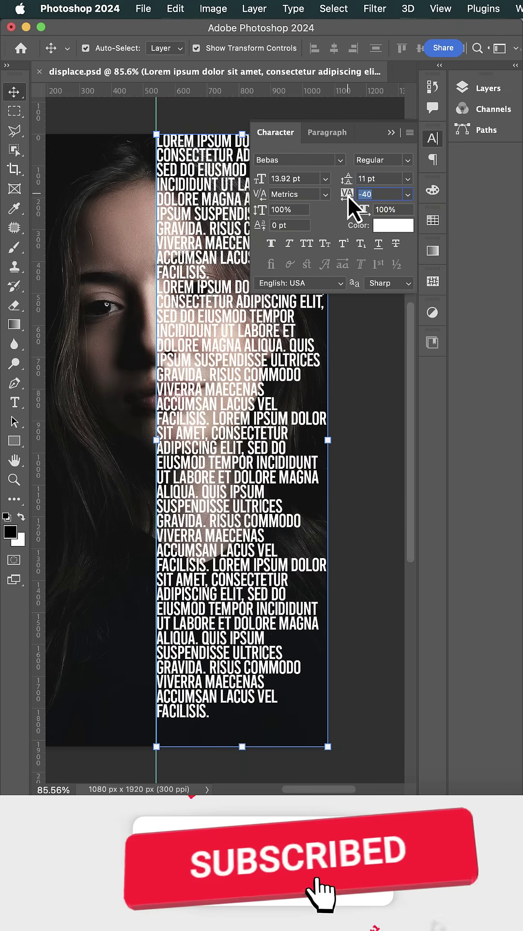
click(268, 669)
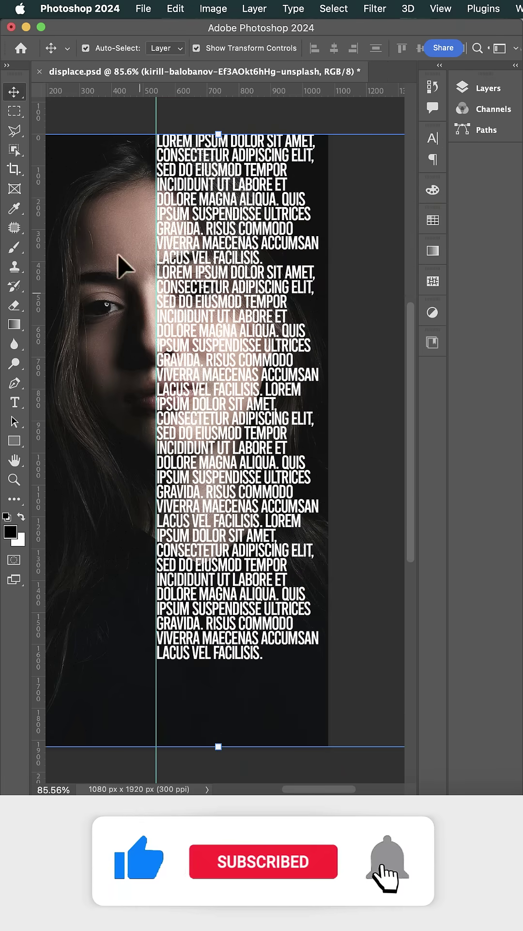
Step: Duplicate the last paragraph at the end of the text block
double_click(270, 651)
drag(271, 651, 156, 550)
key(super+c)
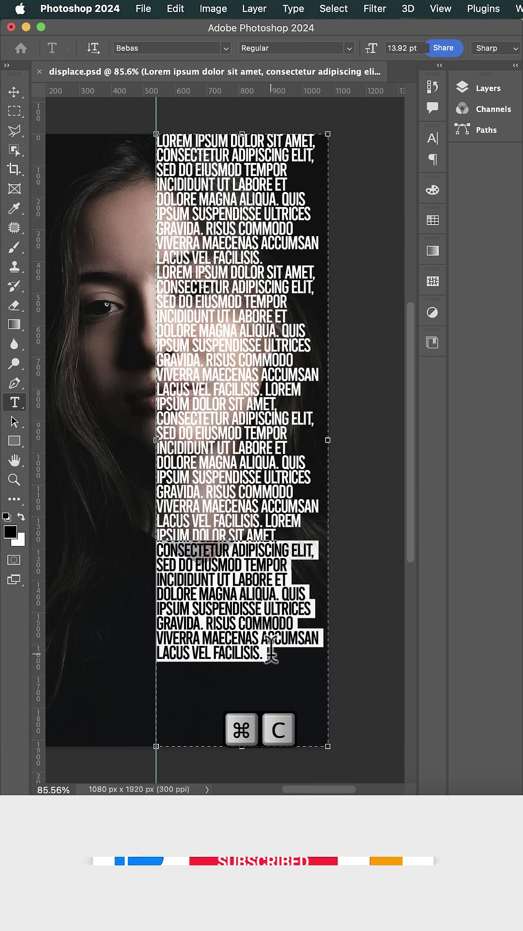
click(271, 650)
key(super+v)
click(12, 93)
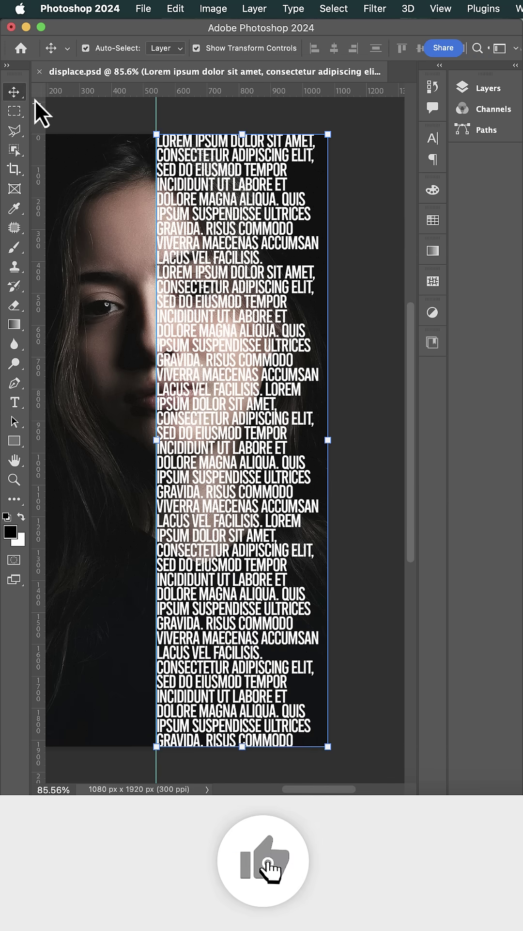
Step: Duplicate the portrait photo layer and place the copy above the text layer
key(super+0)
click(484, 89)
drag(432, 259, 402, 442)
drag(379, 258, 379, 174)
Step: Clip the photo copy to the text layer, then hide both layers
key(super+alt+g)
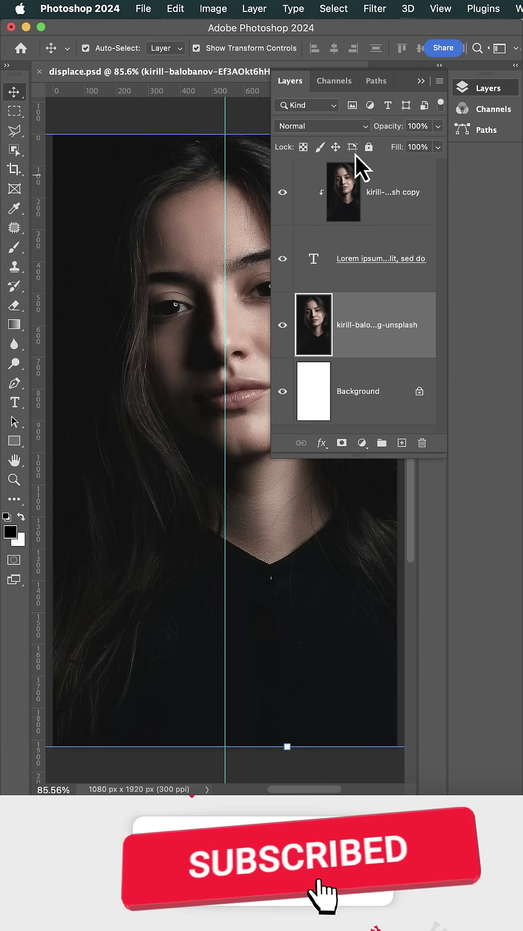
click(283, 192)
click(283, 258)
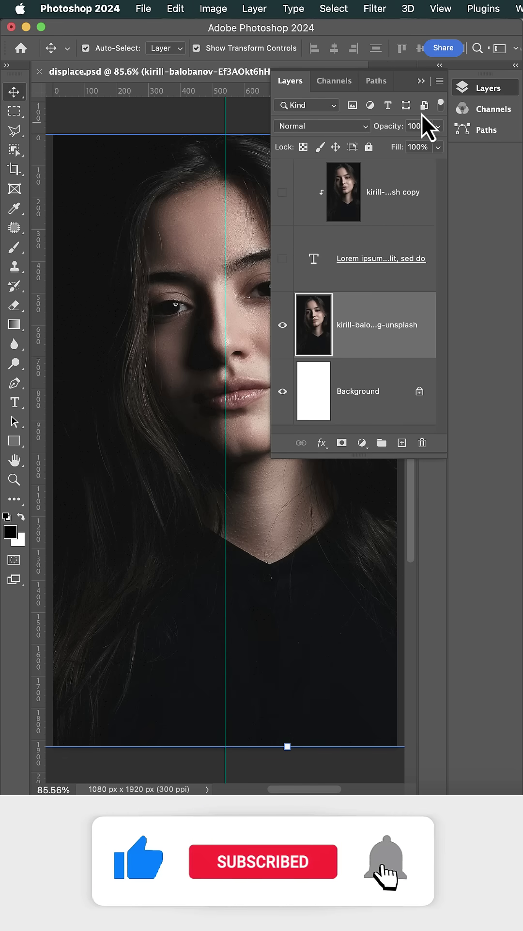
click(421, 81)
Step: Delete the base portrait's right half, then show the hidden layers again
key(m)
drag(224, 134, 319, 491)
drag(334, 562, 395, 757)
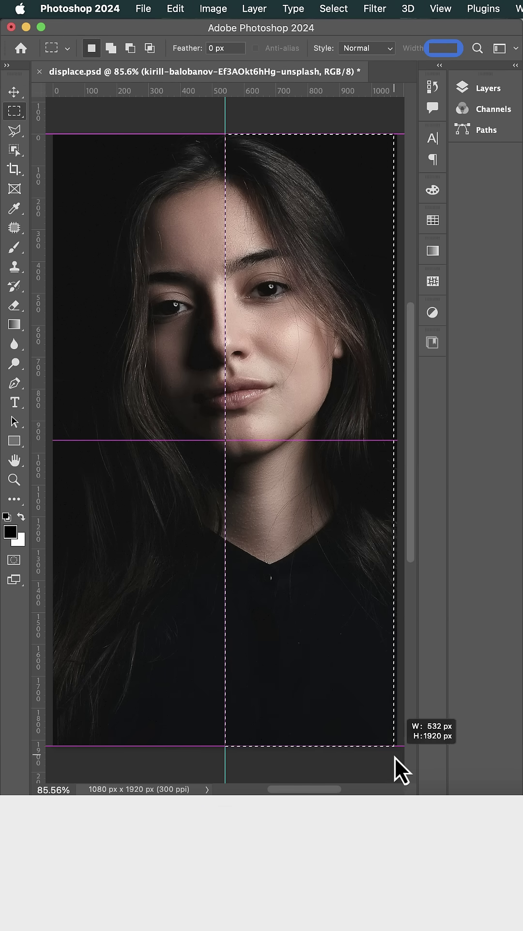
key(BackSpace)
key(super+d)
click(463, 88)
click(283, 259)
click(283, 192)
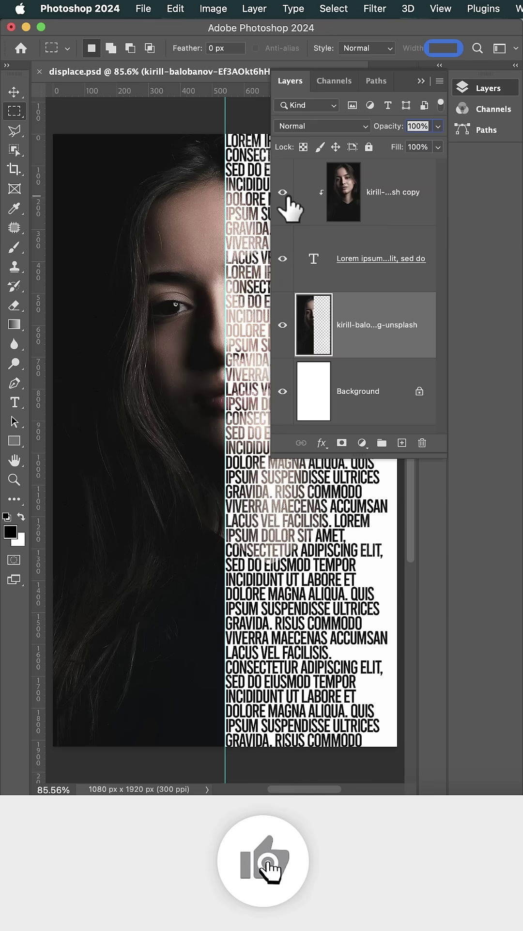
Step: Add a black Solid Color fill layer beneath the half portrait
click(362, 442)
click(379, 462)
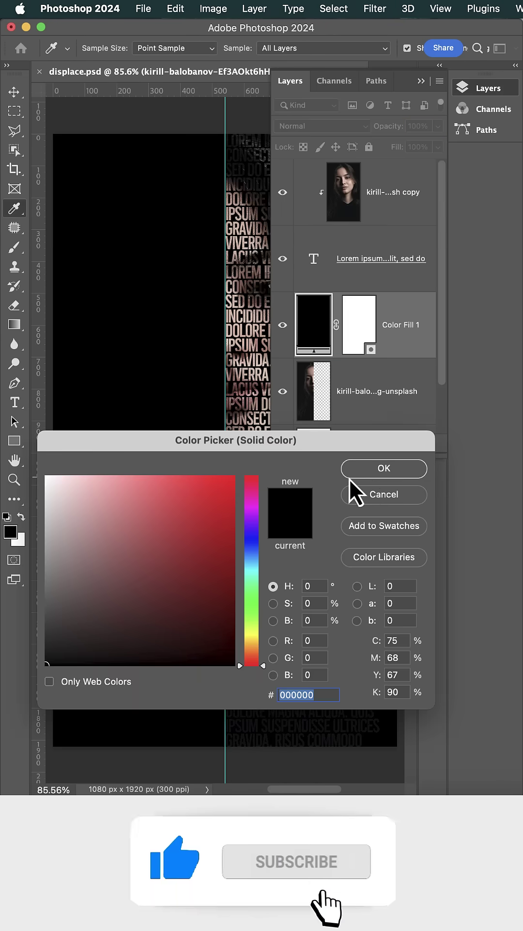
click(367, 477)
drag(407, 325, 436, 407)
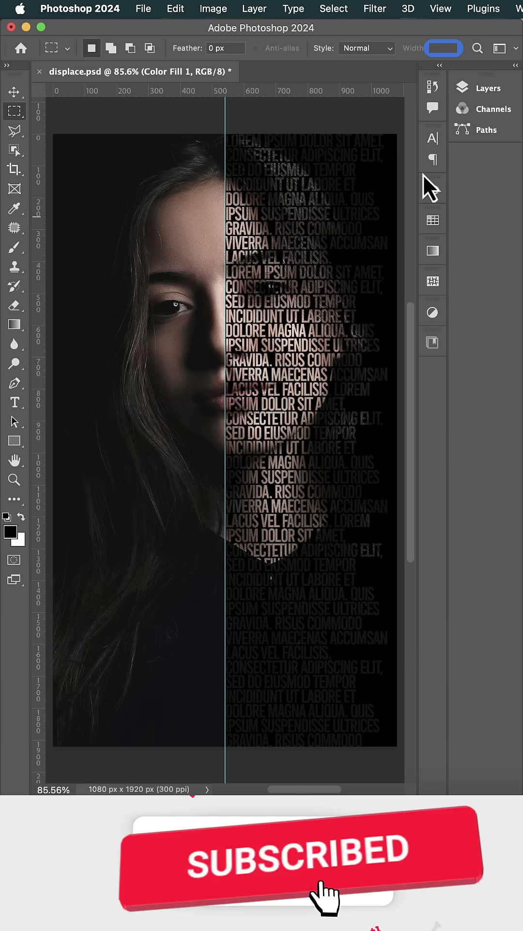
click(388, 218)
Step: Make the text and clipped photo a smart object and apply Displace (scale 10) with displace.psd
right_click(380, 245)
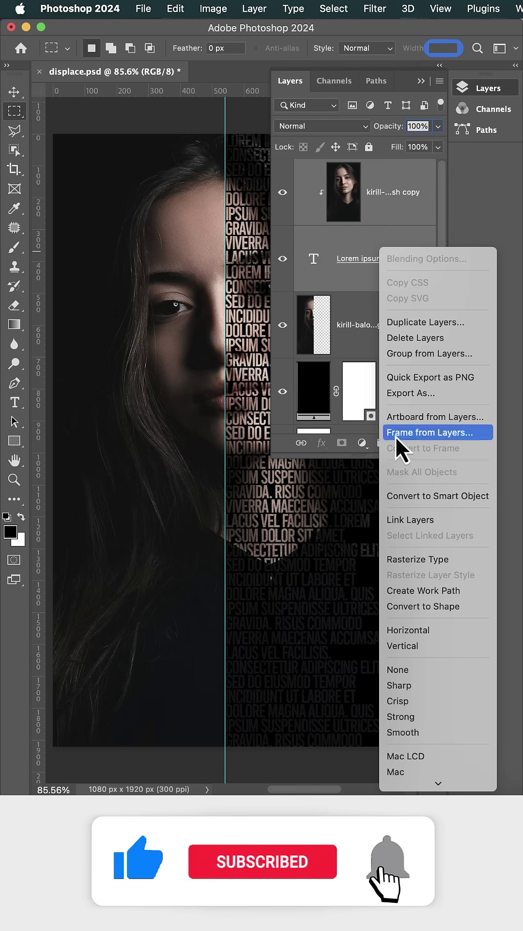
click(422, 506)
click(376, 8)
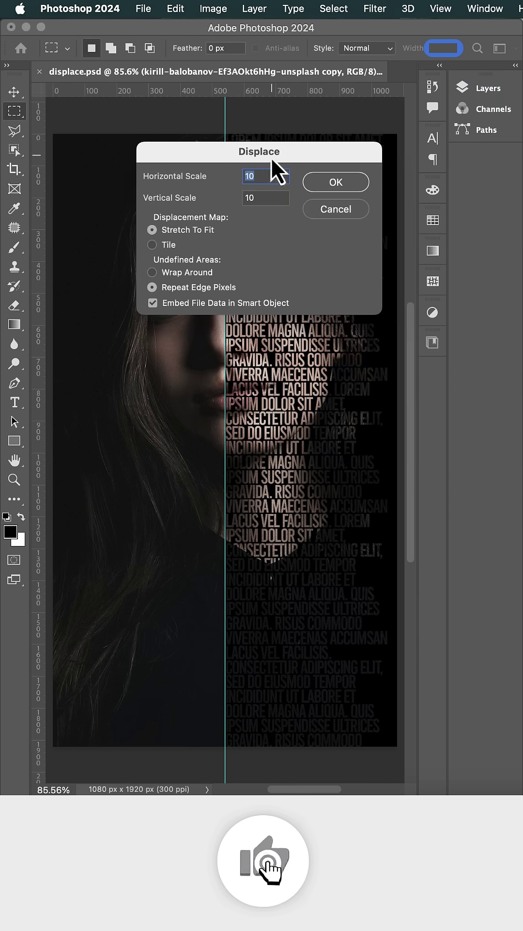
click(335, 188)
key(Return)
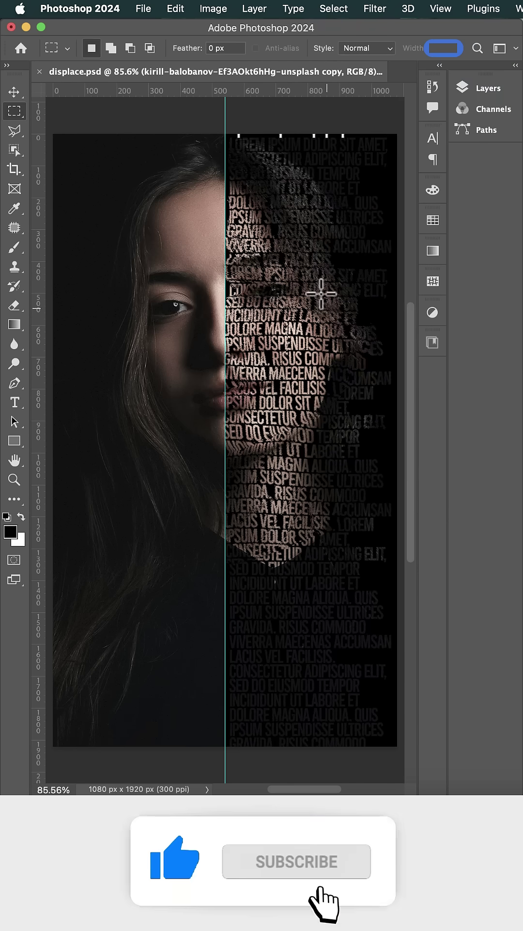
click(16, 93)
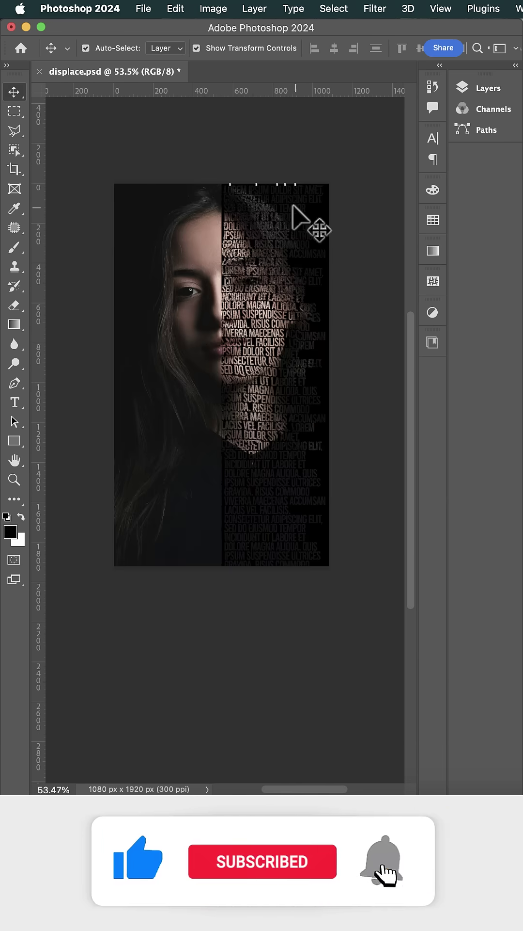
Step: Stretch the half portrait taller, then desaturate it and shift its hue toward purple-blue
drag(297, 213, 374, 603)
drag(260, 182, 264, 177)
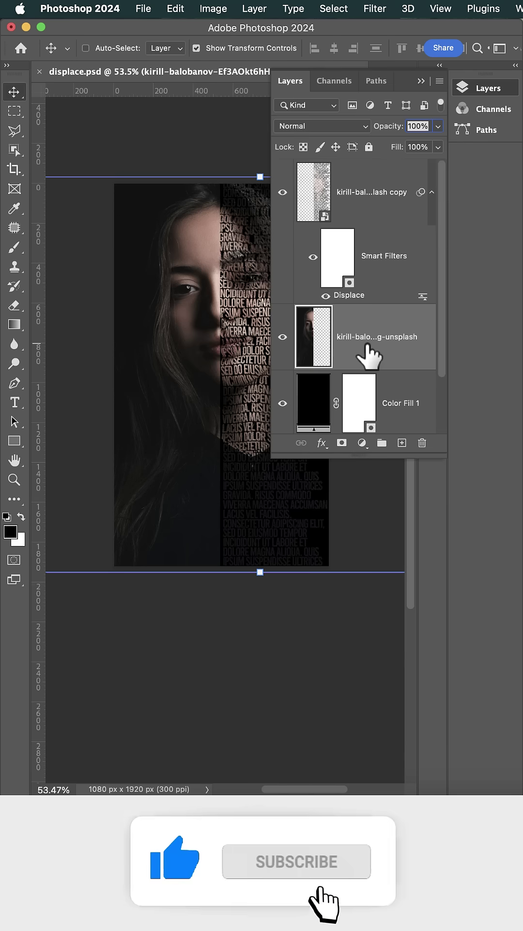
key(ctrl+u)
drag(347, 251, 273, 251)
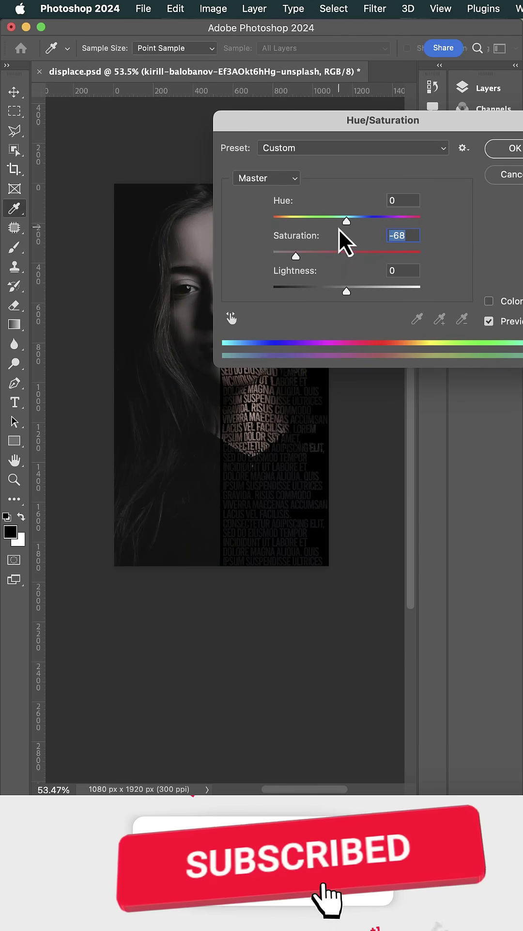
drag(347, 221, 365, 220)
drag(274, 253, 294, 255)
drag(364, 218, 280, 219)
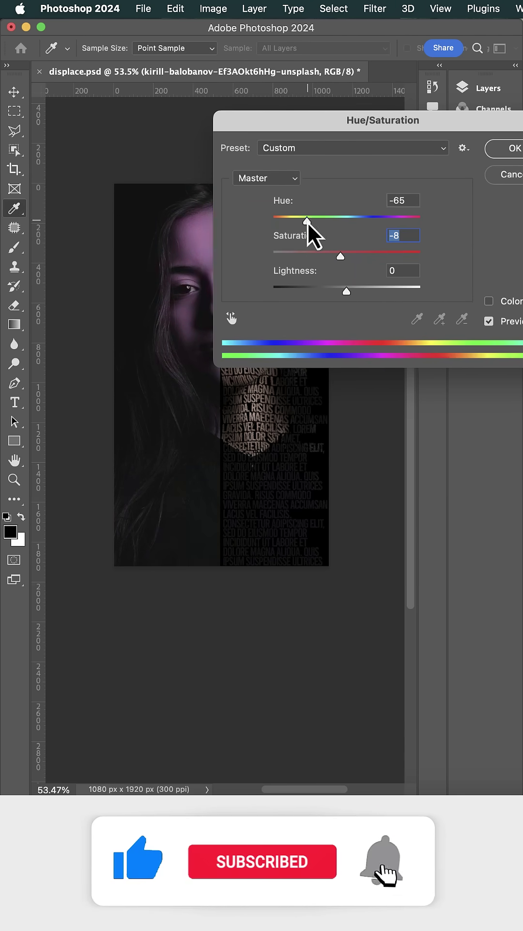
click(509, 149)
key(ctrl+0)
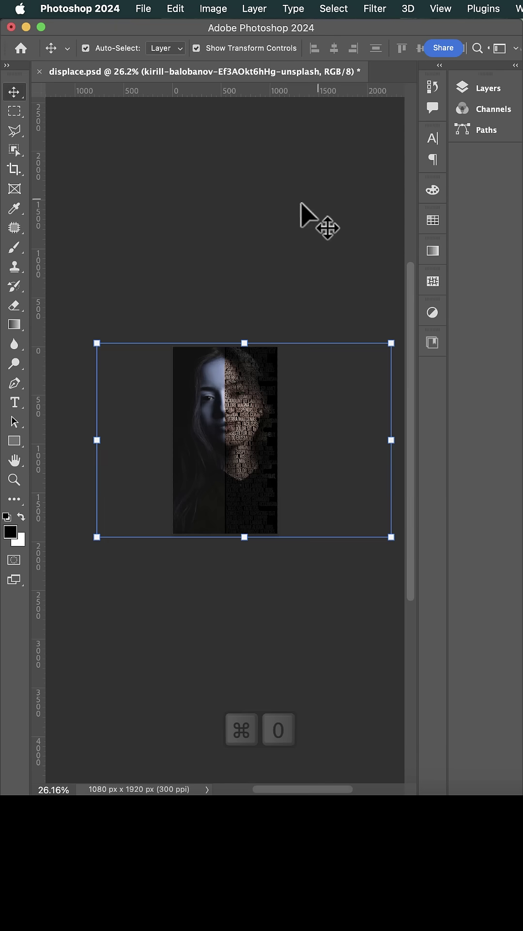